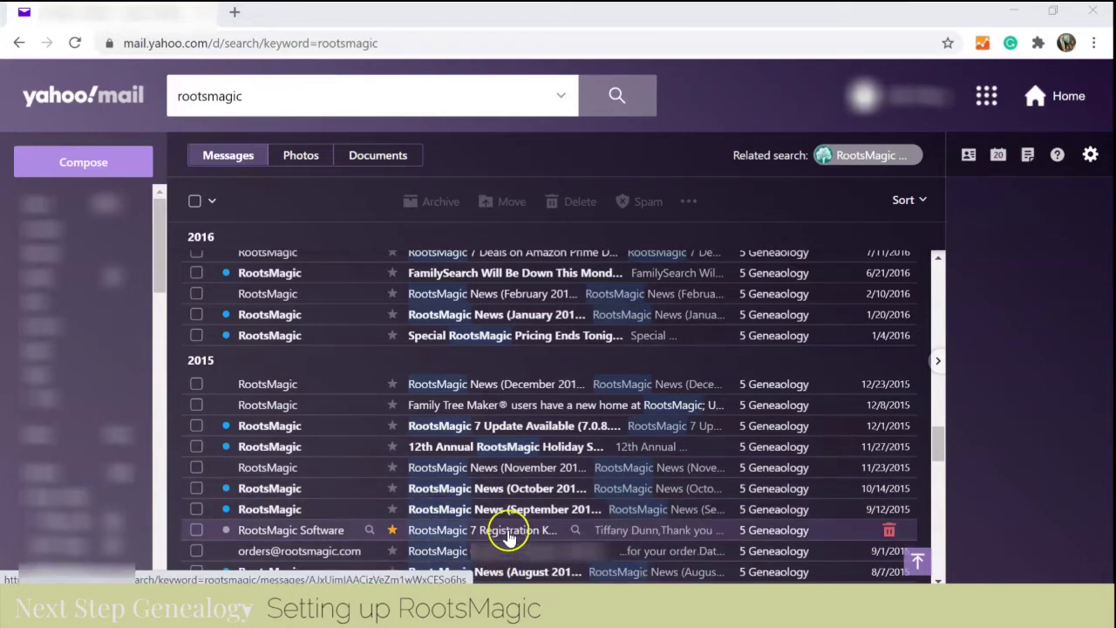
- Open the 'RootsMagic 7 Registration Key' message from the rootsmagic search results
{"action": "left_click", "coordinate": [509, 535]}
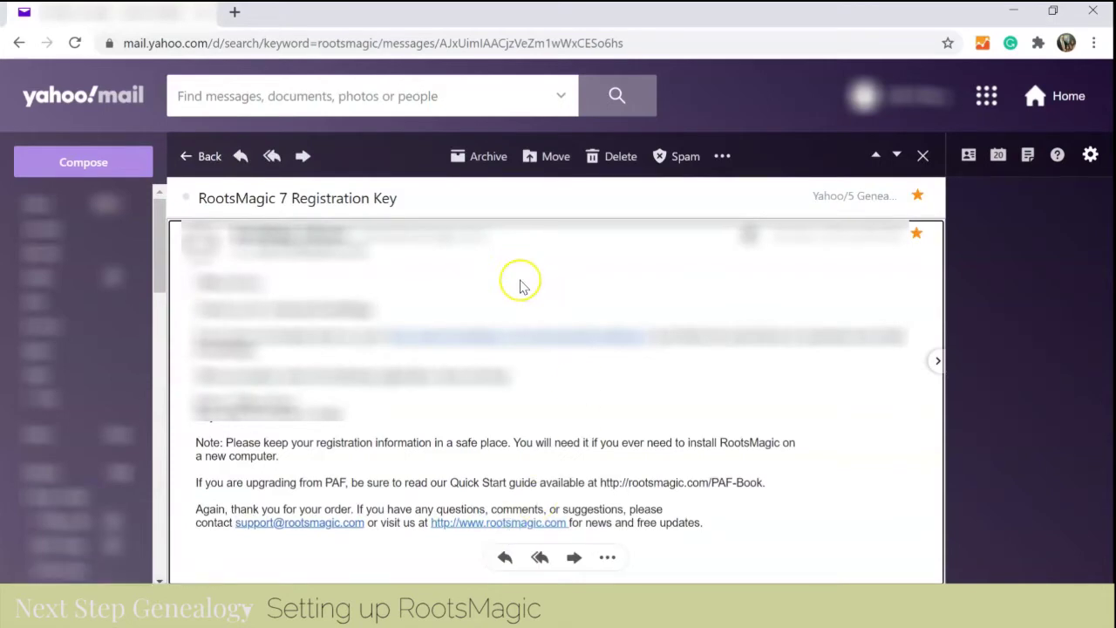
- Follow the email's link to download and run the RootsMagic 7.6.5.0 installer, RM7Setup.exe
{"action": "left_click", "coordinate": [544, 340]}
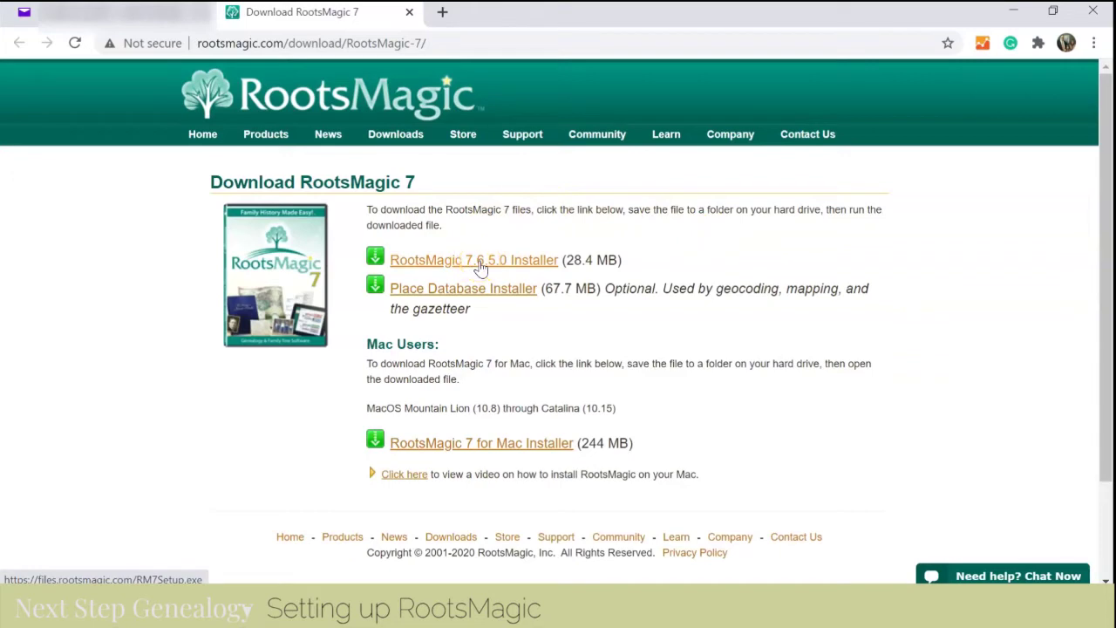
{"action": "left_click", "coordinate": [480, 264]}
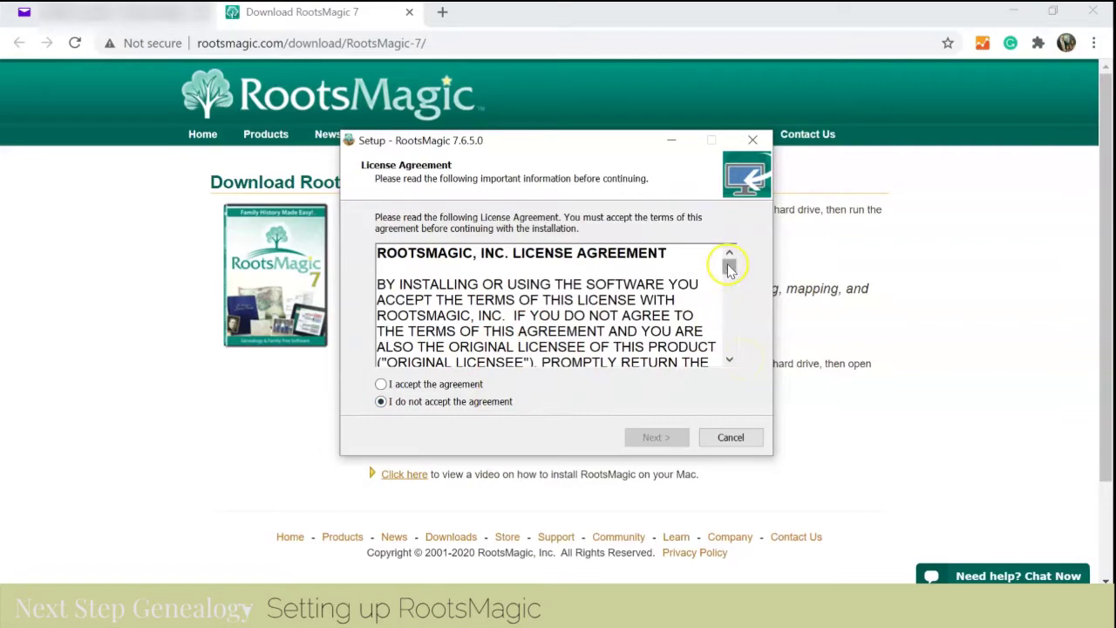
- Scroll through the License Agreement text and select 'I accept the agreement'
{"action": "left_click_drag", "start_coordinate": [729, 269], "coordinate": [730, 258]}
{"action": "left_click", "coordinate": [730, 359]}
{"action": "left_click_drag", "start_coordinate": [730, 360], "coordinate": [730, 360]}
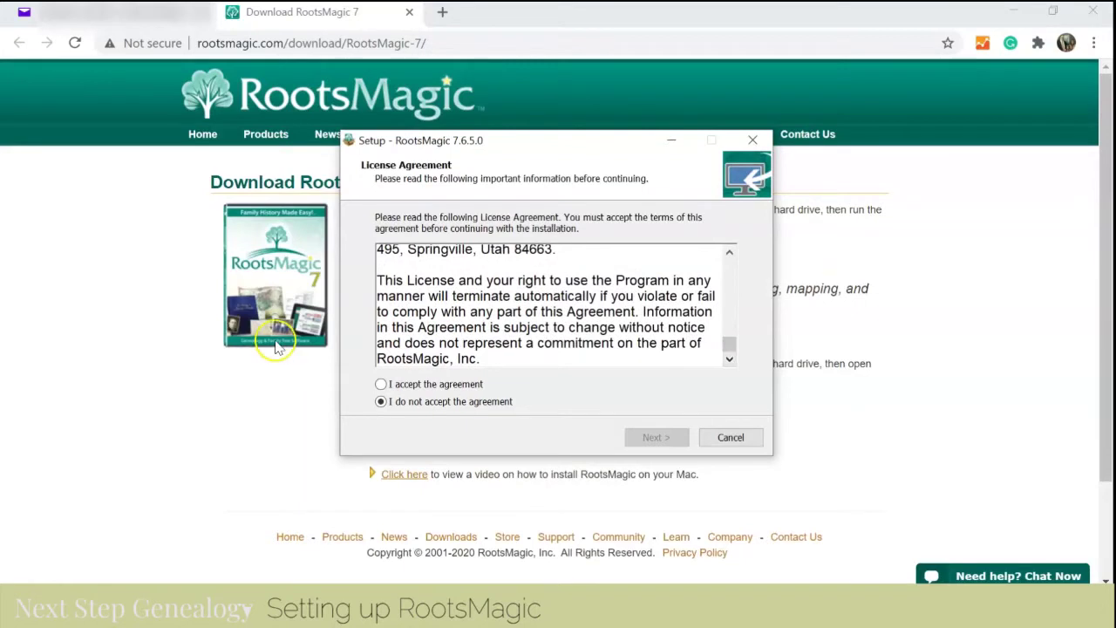
{"action": "left_click", "coordinate": [382, 385]}
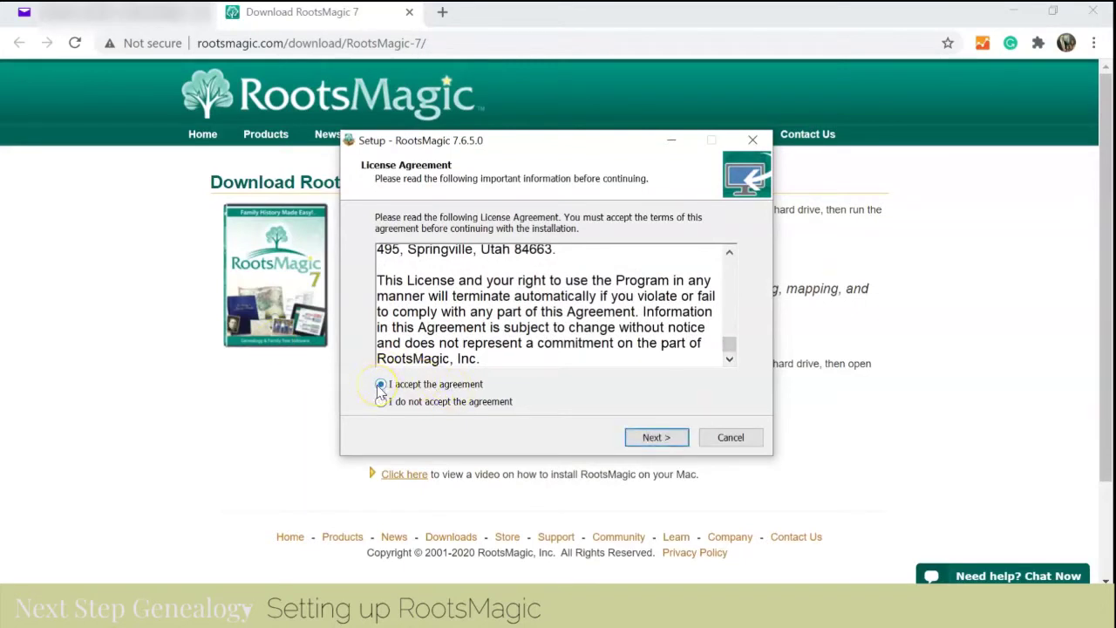
- Install with the default folder, default Start Menu folder, desktop shortcut and Place Database
{"action": "left_click", "coordinate": [659, 439]}
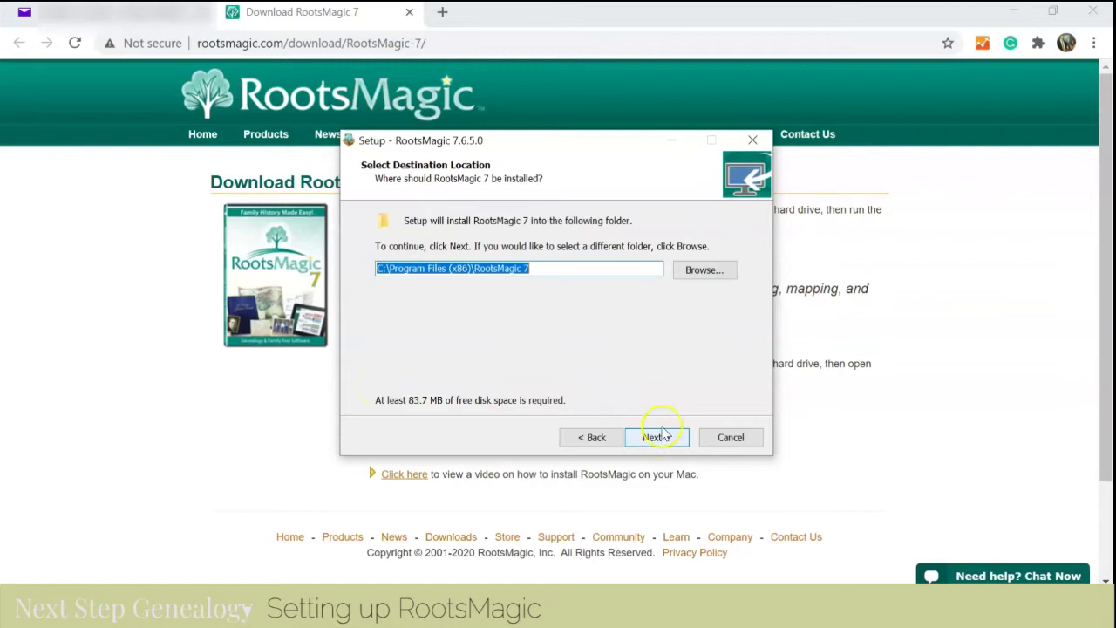
{"action": "left_click", "coordinate": [650, 436]}
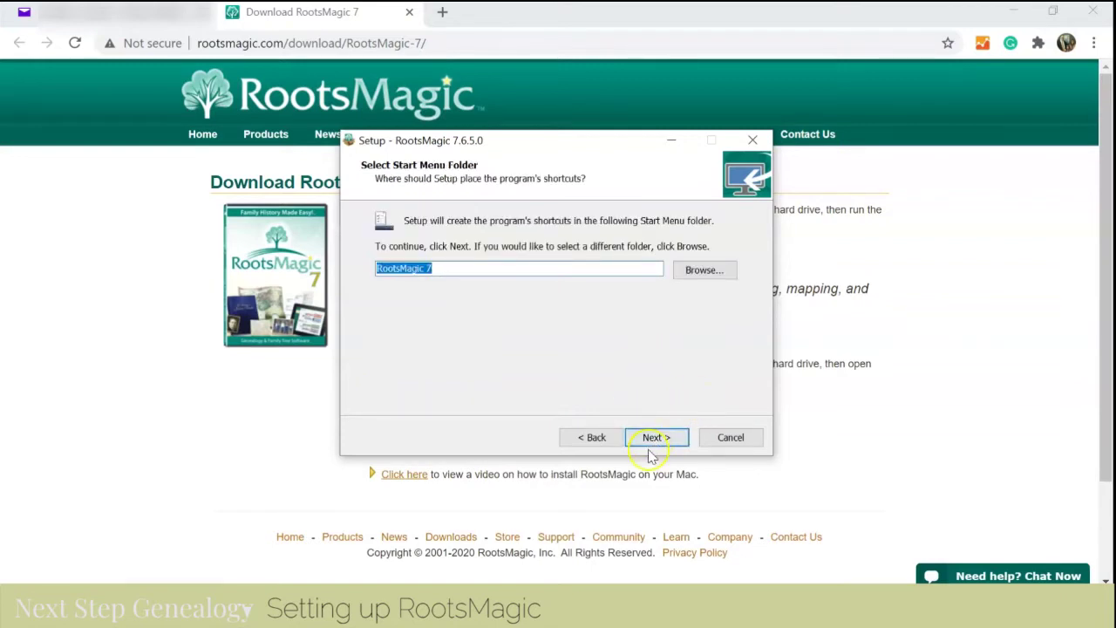
{"action": "left_click", "coordinate": [653, 439]}
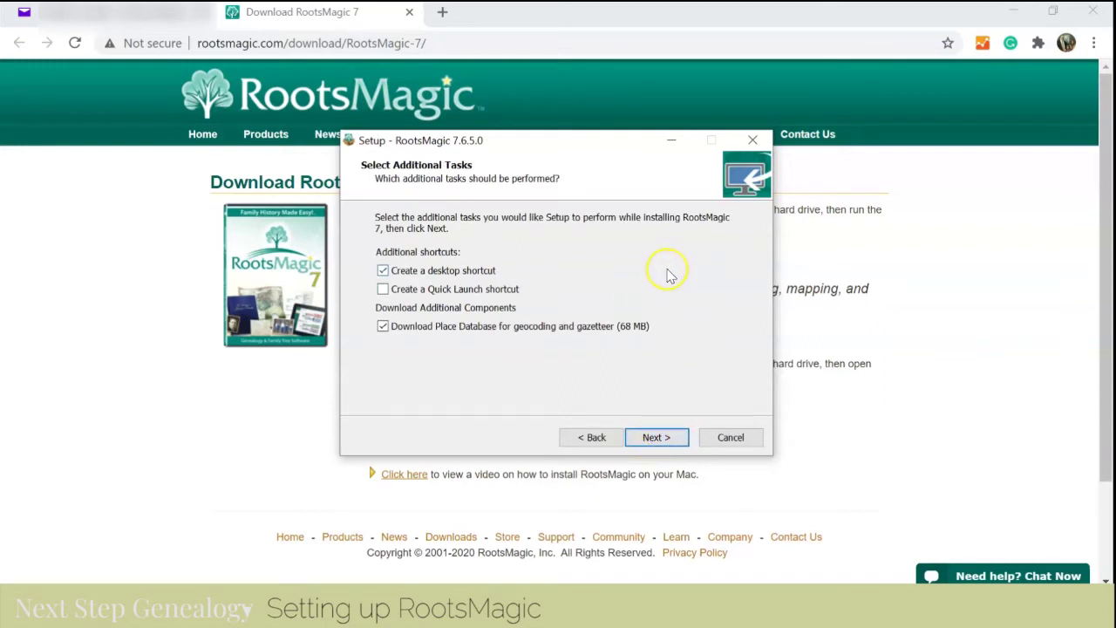
{"action": "left_click", "coordinate": [656, 437]}
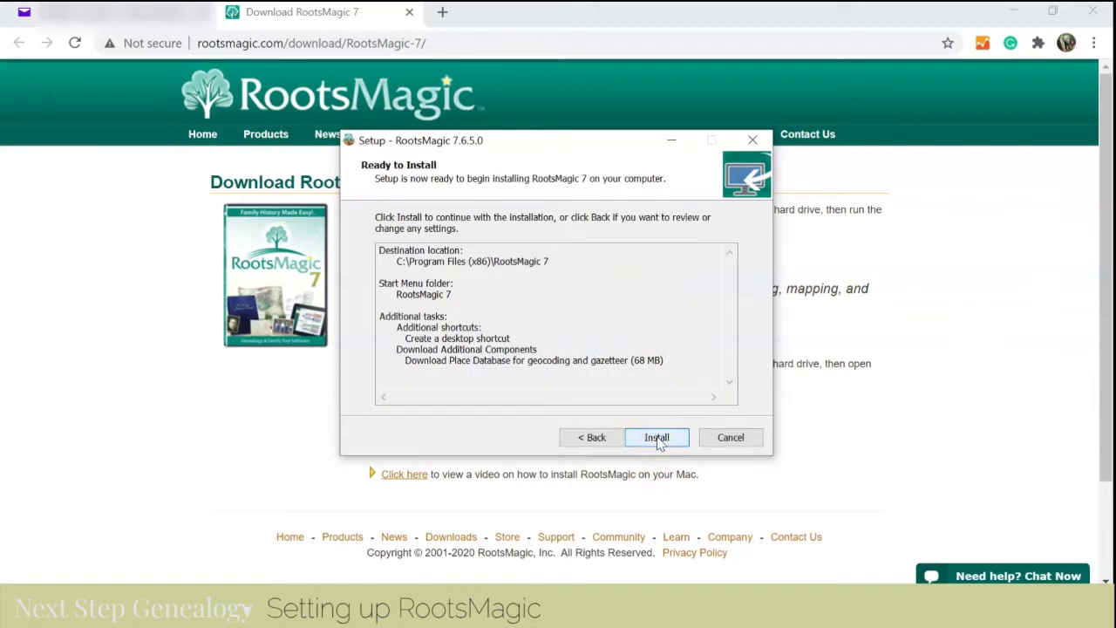
{"action": "left_click", "coordinate": [657, 443]}
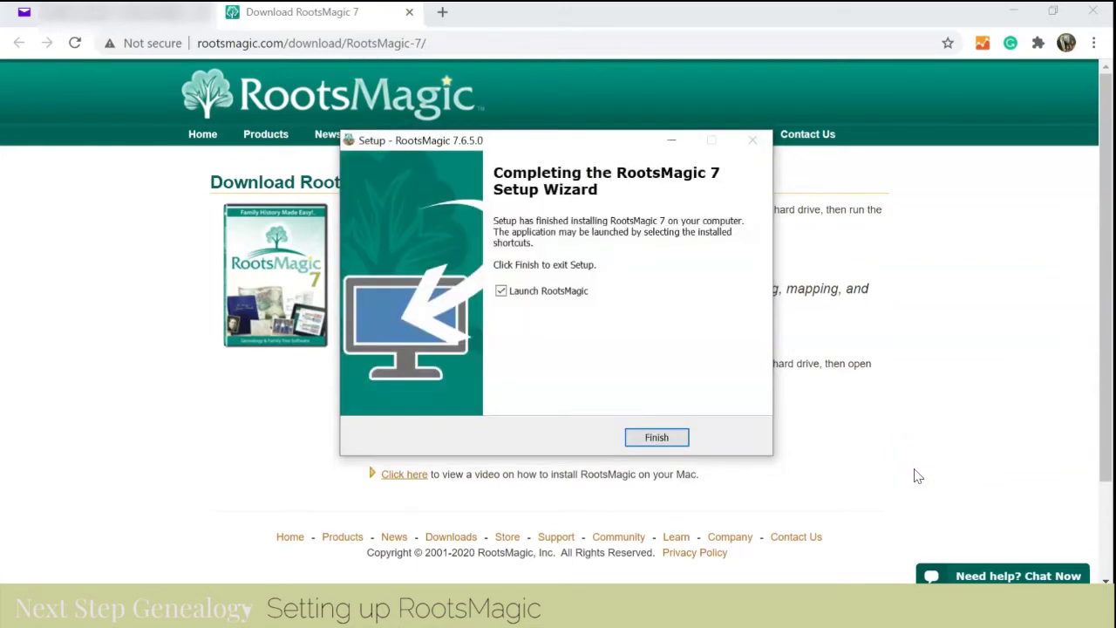
- Finish setup to launch RootsMagic, pick Full Registered Version, and return to the email
{"action": "left_click", "coordinate": [657, 437]}
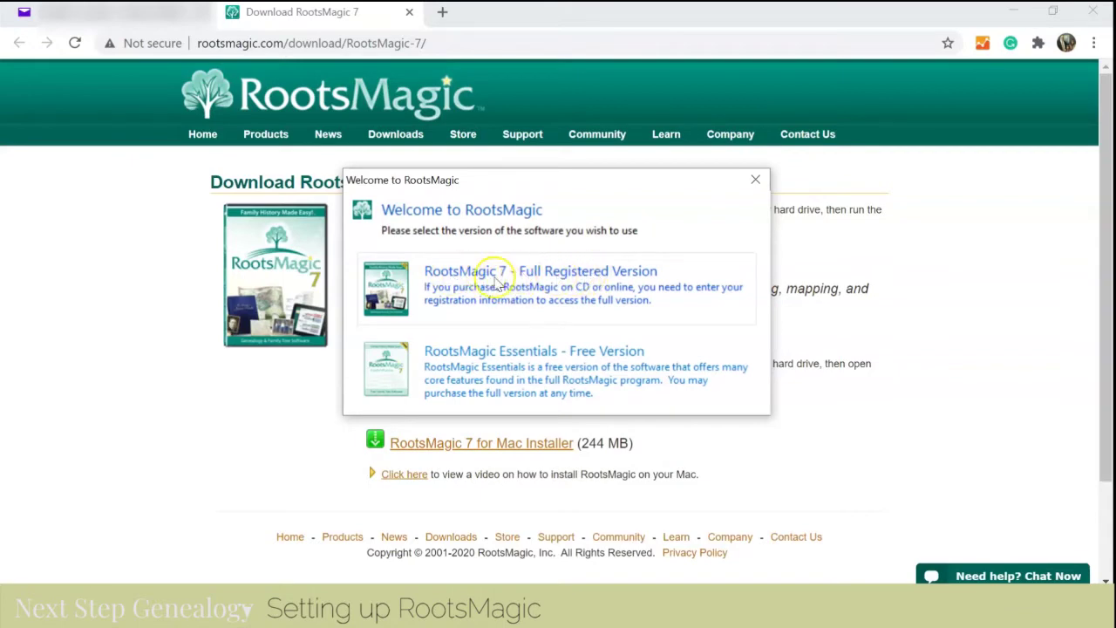
{"action": "left_click", "coordinate": [548, 279]}
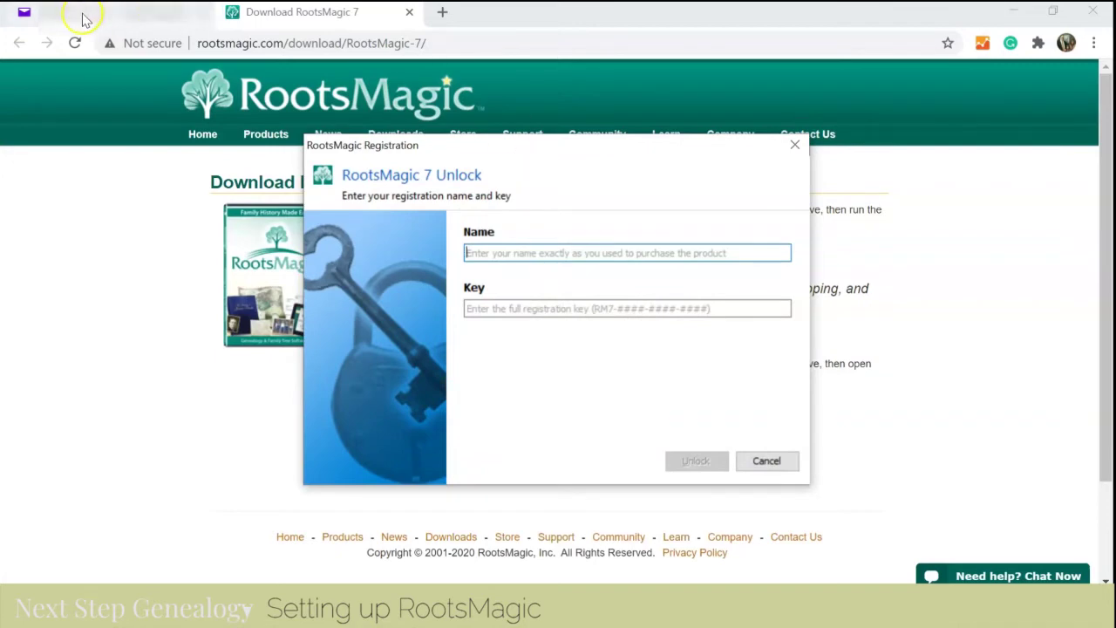
{"action": "left_click", "coordinate": [118, 13]}
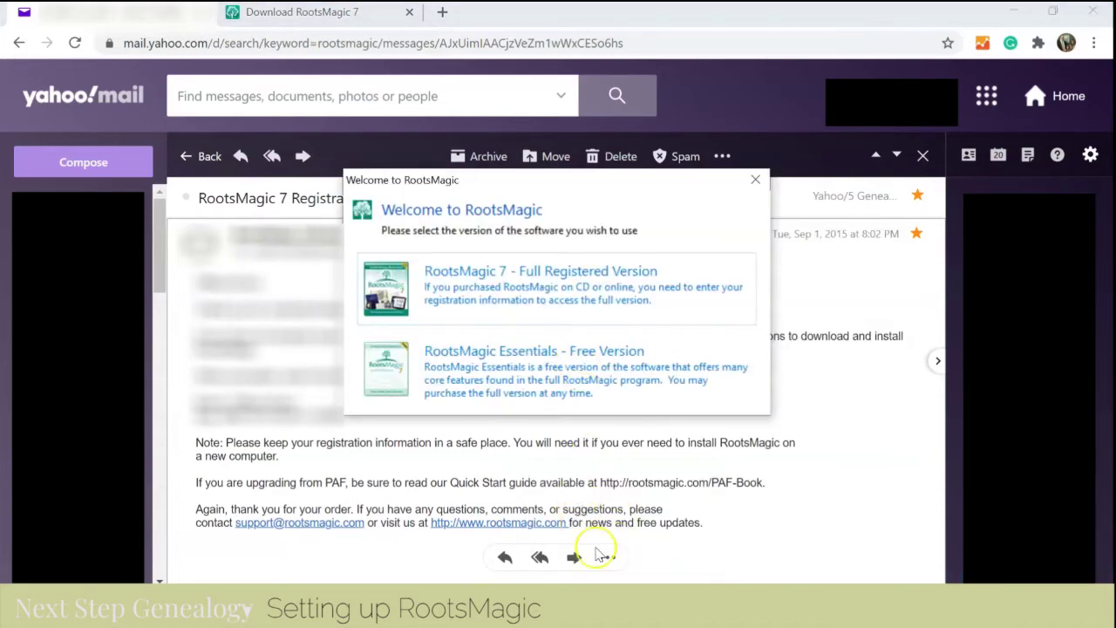
- Choose Full Registered Version, then select and copy the registration key from the Yahoo email
{"action": "left_click", "coordinate": [503, 292]}
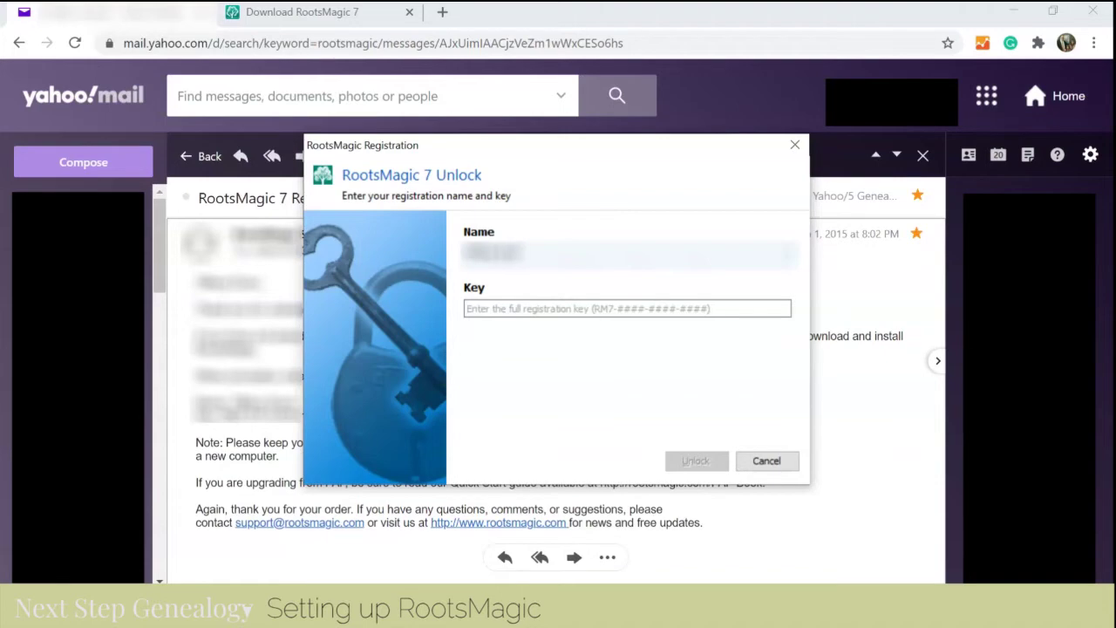
{"action": "left_click", "coordinate": [297, 13]}
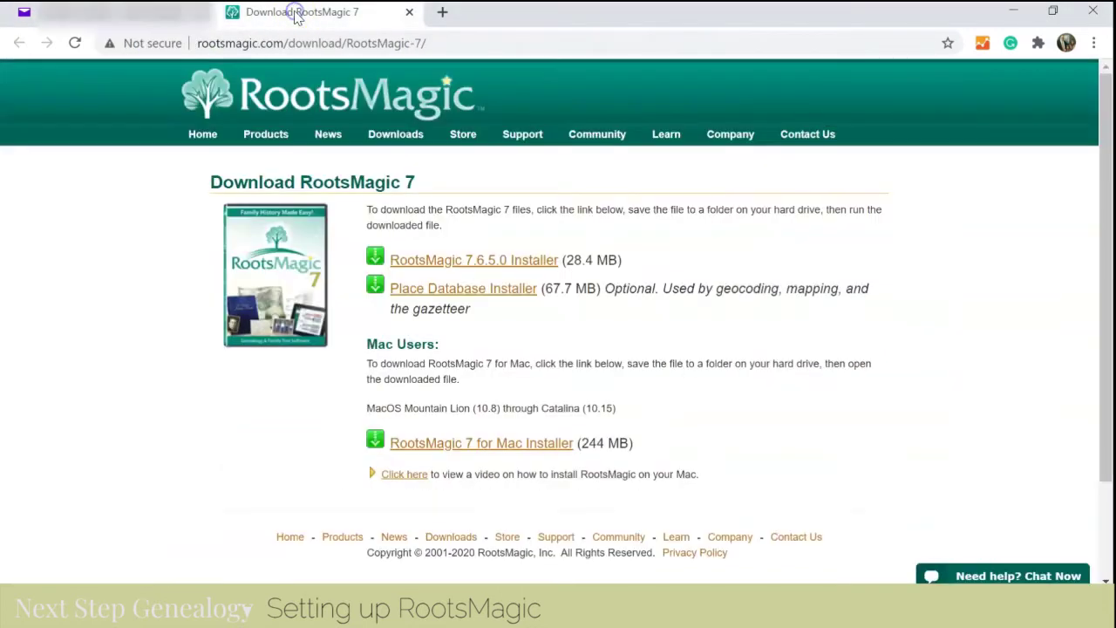
{"action": "left_click", "coordinate": [138, 18]}
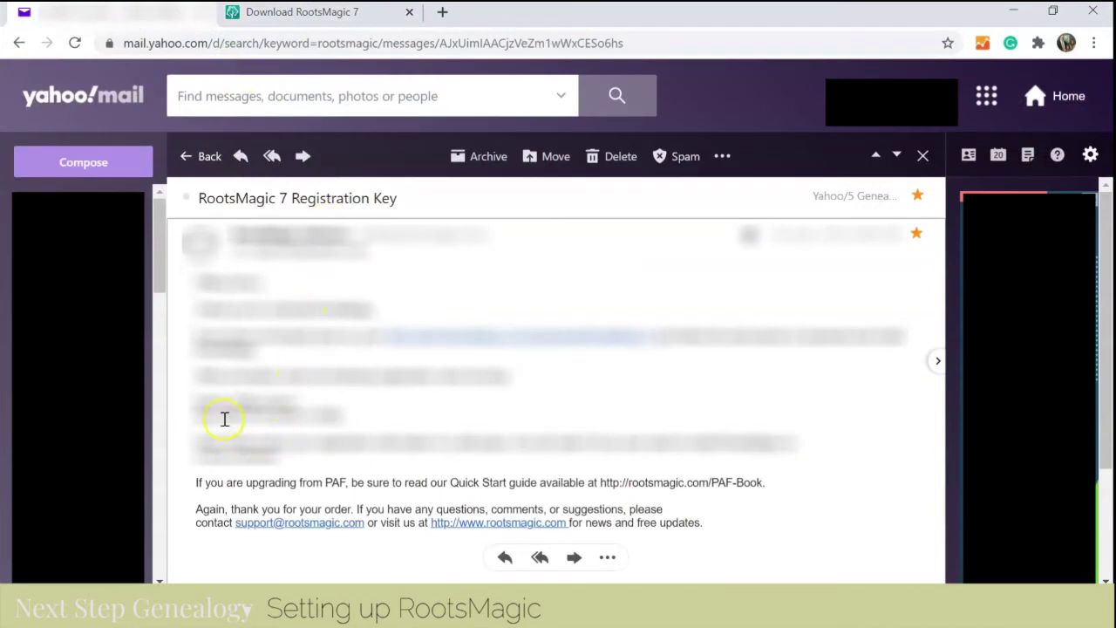
{"action": "left_click_drag", "start_coordinate": [224, 415], "coordinate": [355, 413]}
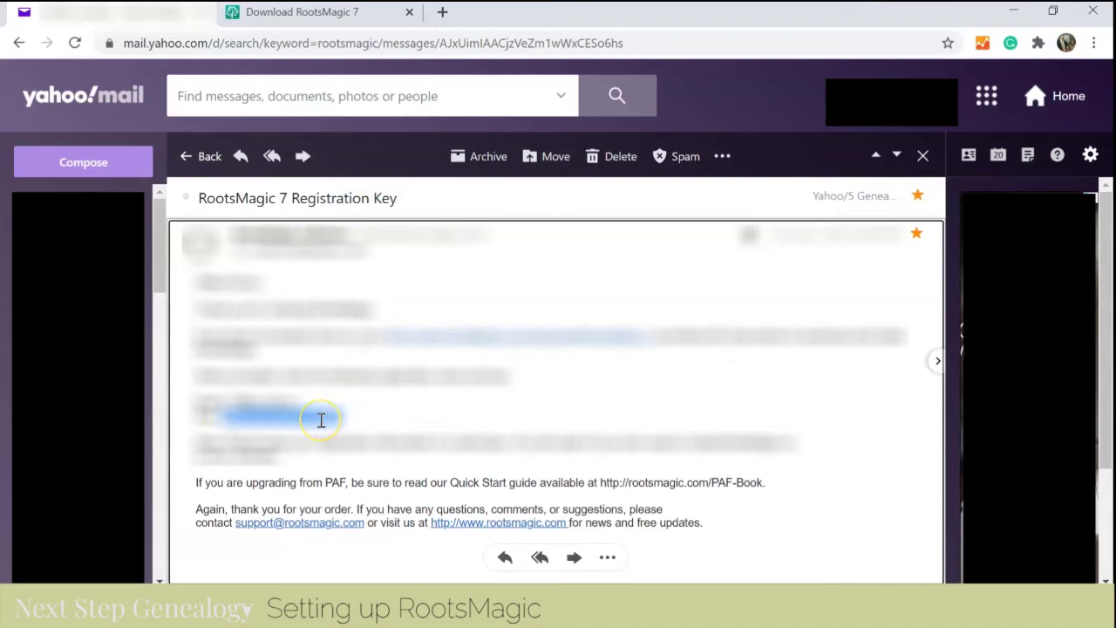
{"action": "right_click", "coordinate": [320, 420]}
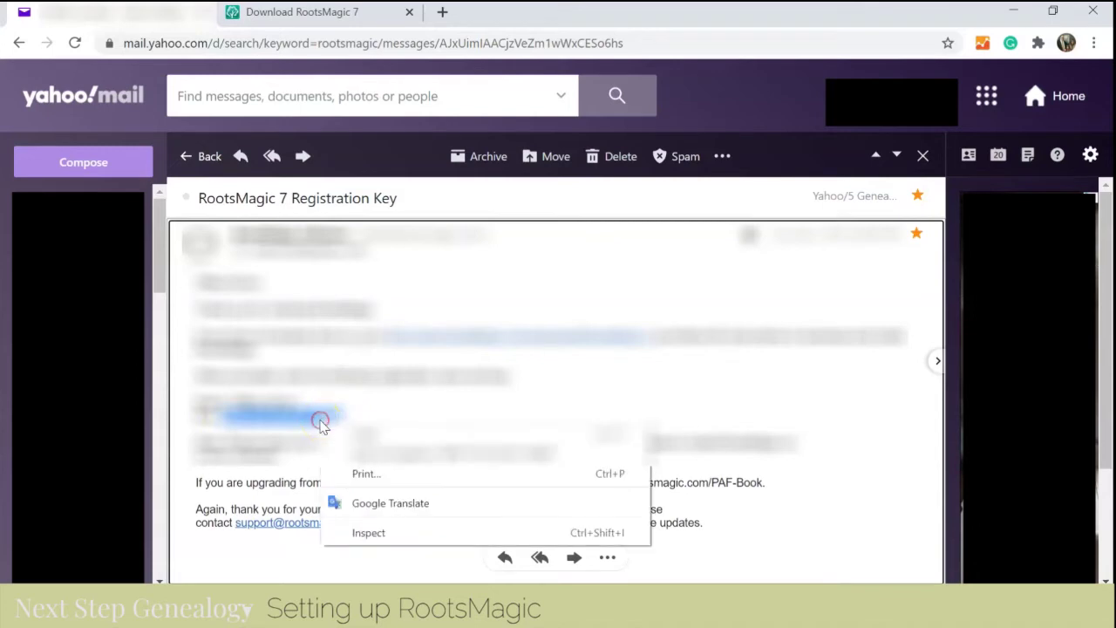
{"action": "left_click", "coordinate": [385, 439]}
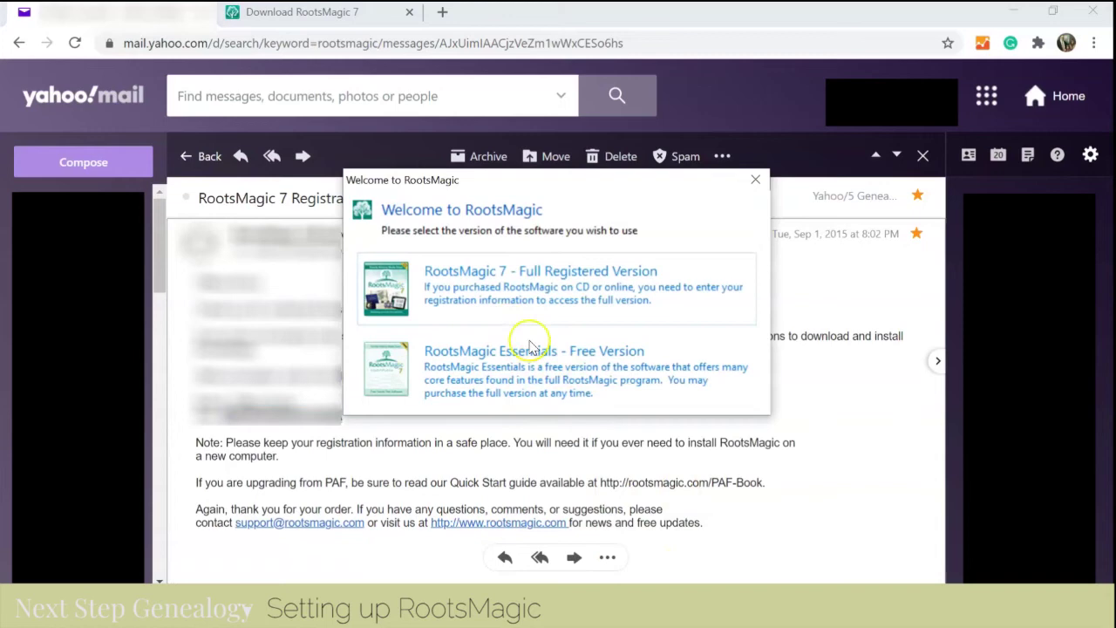
- Paste the copied registration key into the Key field and unlock RootsMagic
{"action": "left_click", "coordinate": [514, 271]}
{"action": "left_click", "coordinate": [474, 310]}
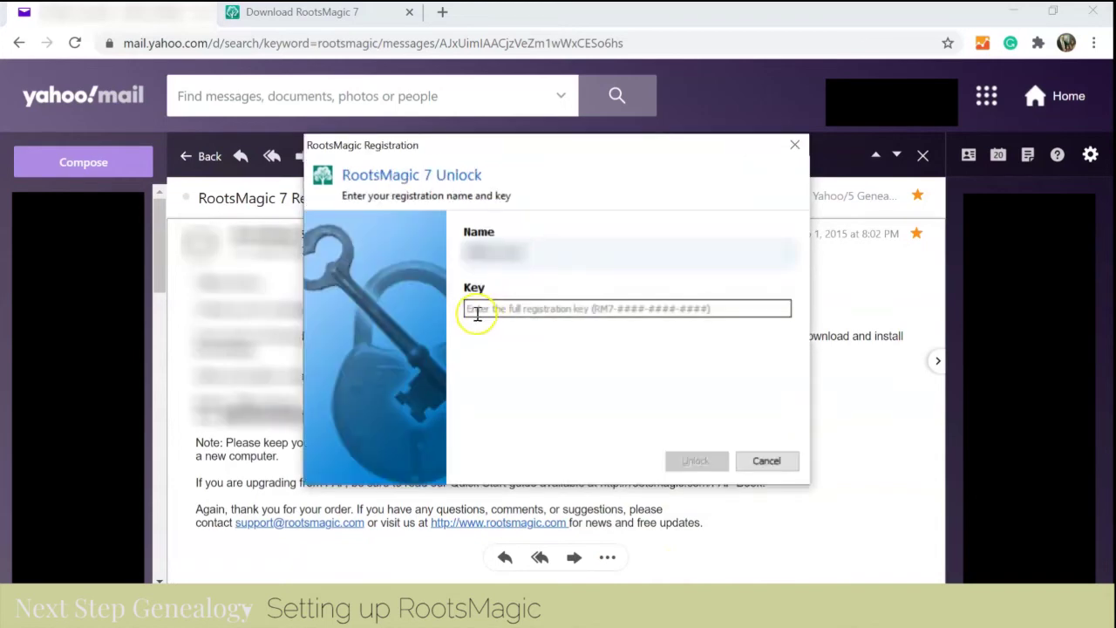
{"action": "right_click", "coordinate": [475, 325]}
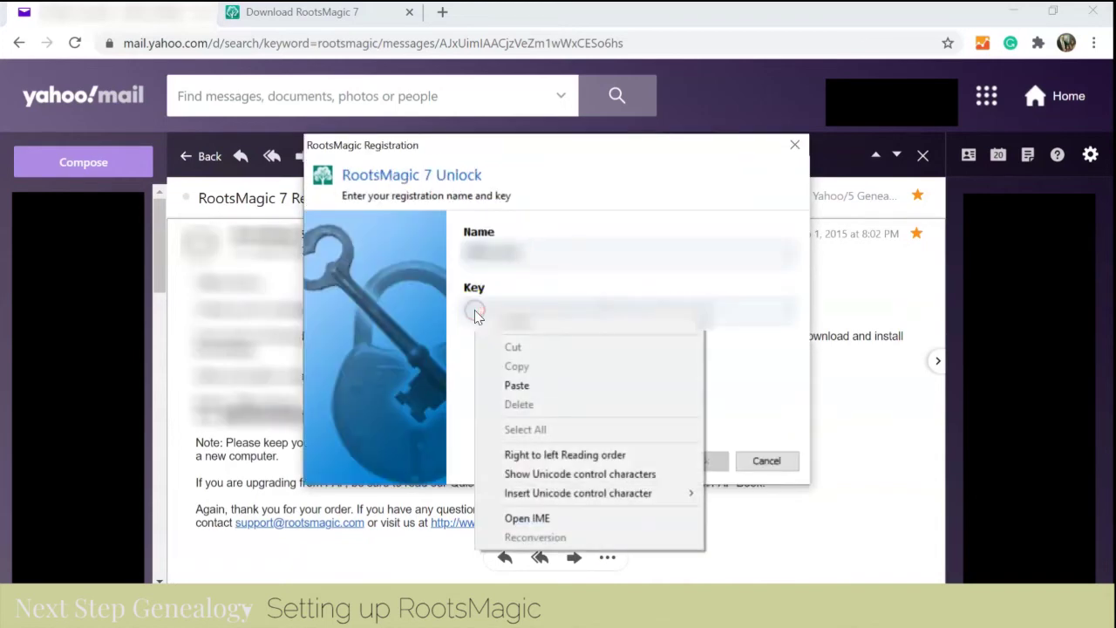
{"action": "left_click", "coordinate": [520, 384]}
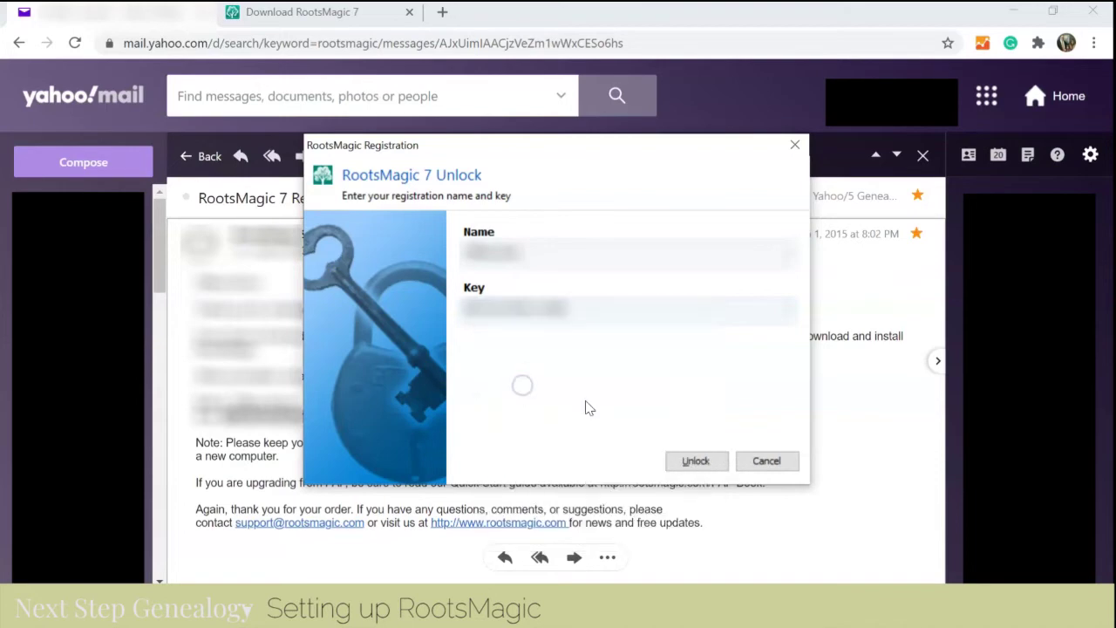
{"action": "left_click", "coordinate": [690, 461]}
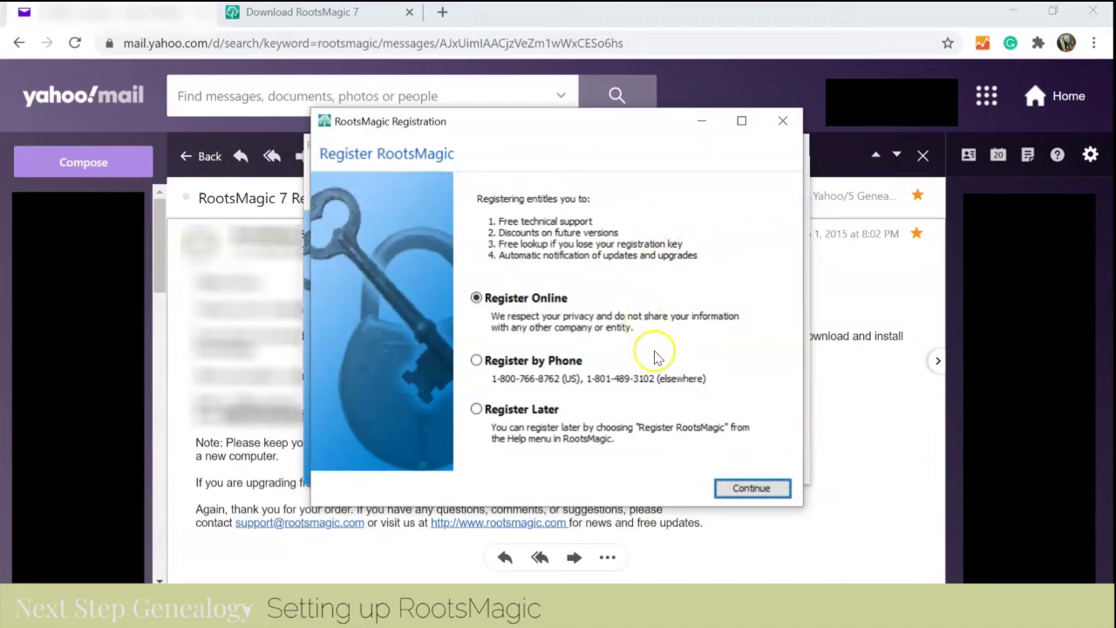
- Register online: correct the first name, enter the last name and both e-mail fields, and submit
{"action": "left_click", "coordinate": [754, 490]}
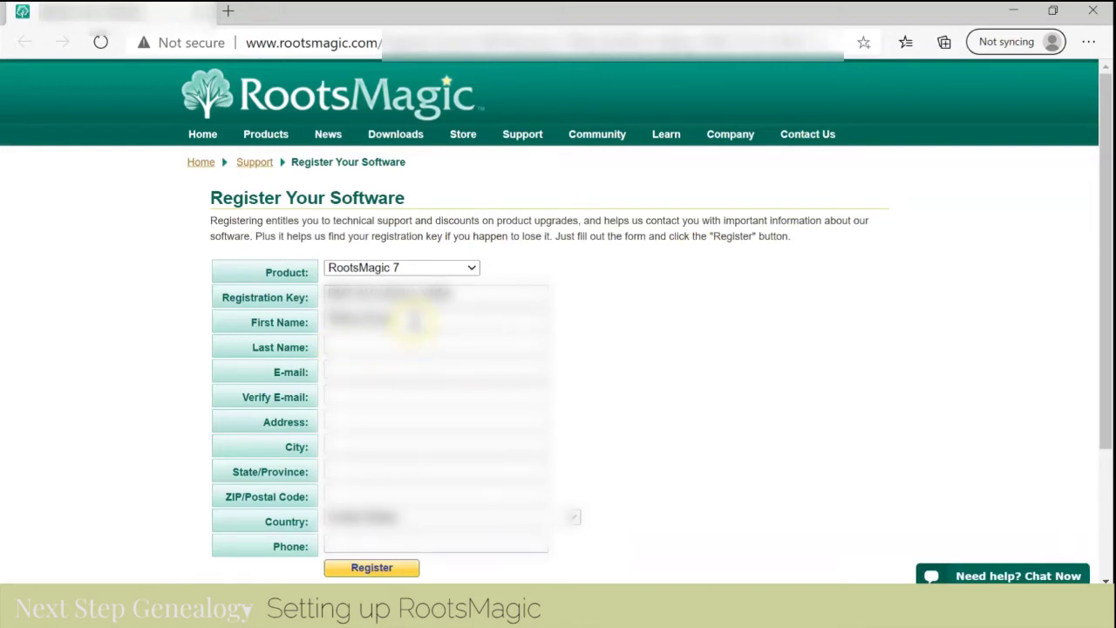
{"action": "left_click", "coordinate": [413, 321]}
{"action": "key", "text": "BackSpace"}
{"action": "key", "text": "BackSpace"}
{"action": "key", "text": "BackSpace"}
{"action": "key", "text": "BackSpace"}
{"action": "key", "text": "BackSpace"}
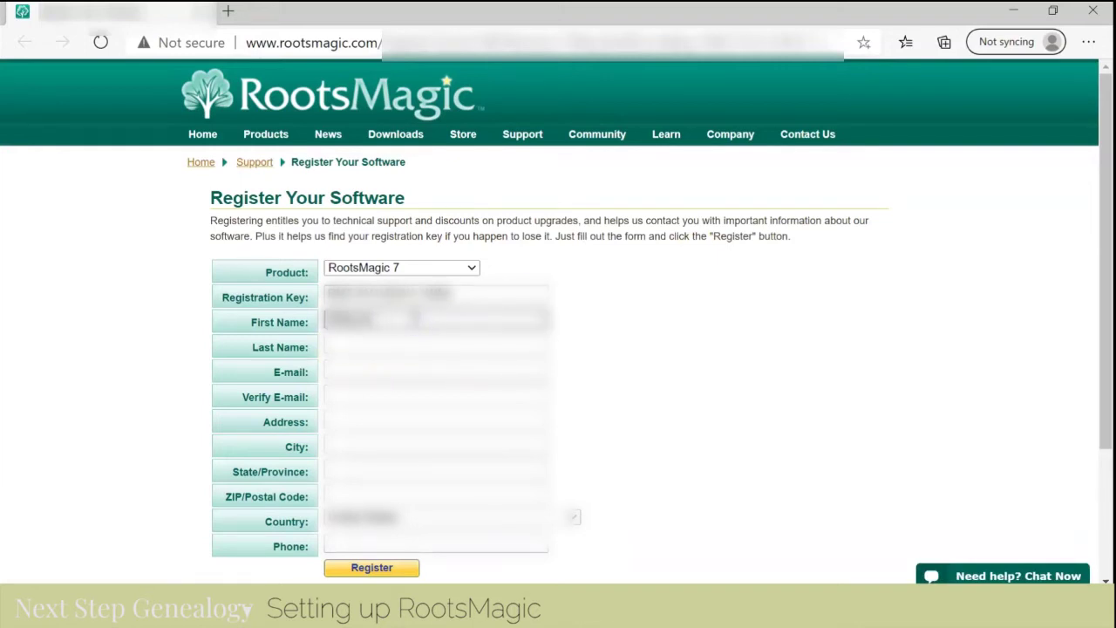
{"action": "left_click", "coordinate": [340, 338]}
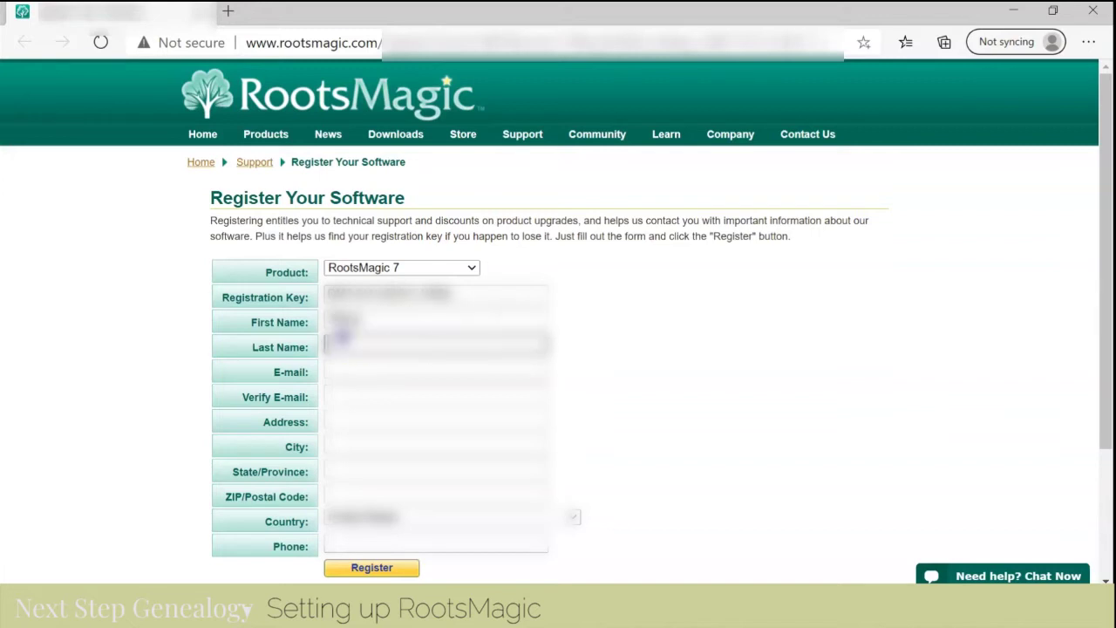
{"action": "type", "text": "Sm"}
{"action": "left_click", "coordinate": [340, 369]}
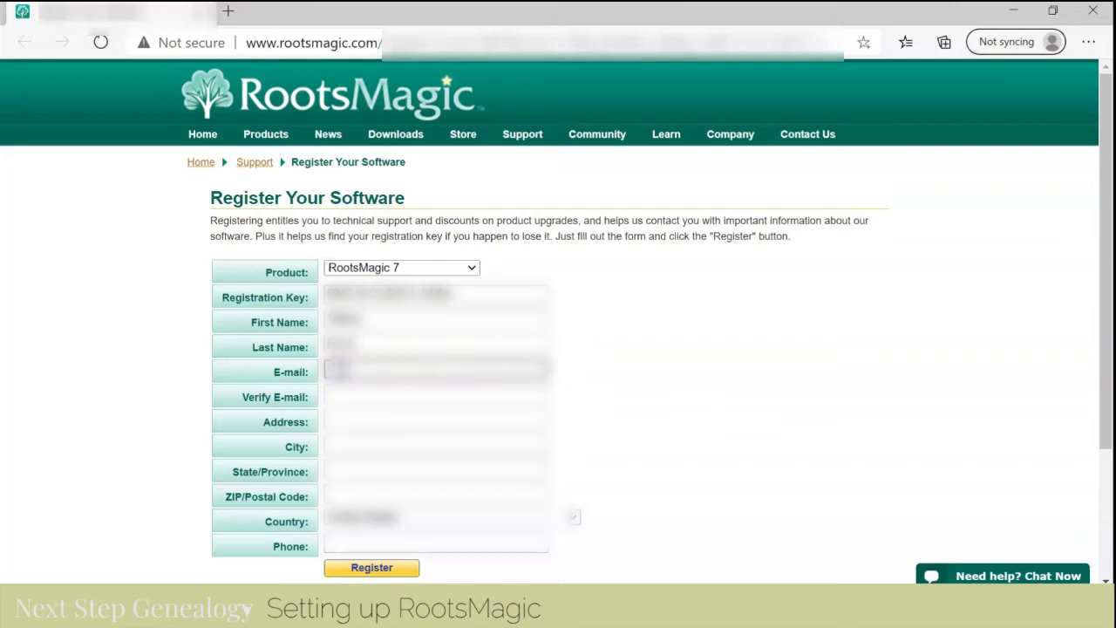
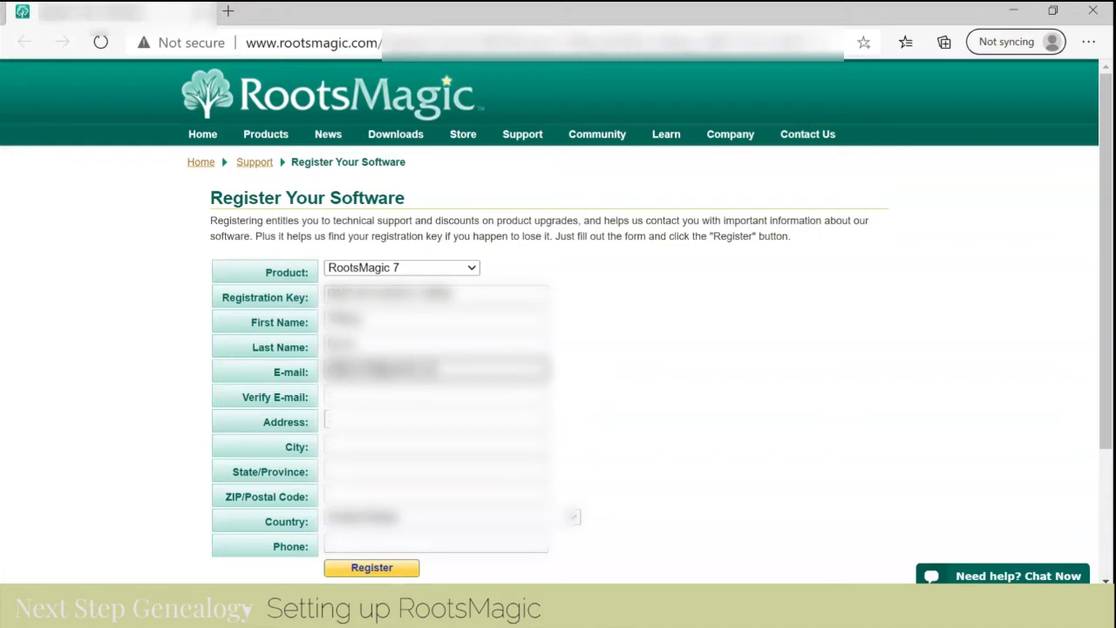
{"action": "left_click", "coordinate": [364, 392]}
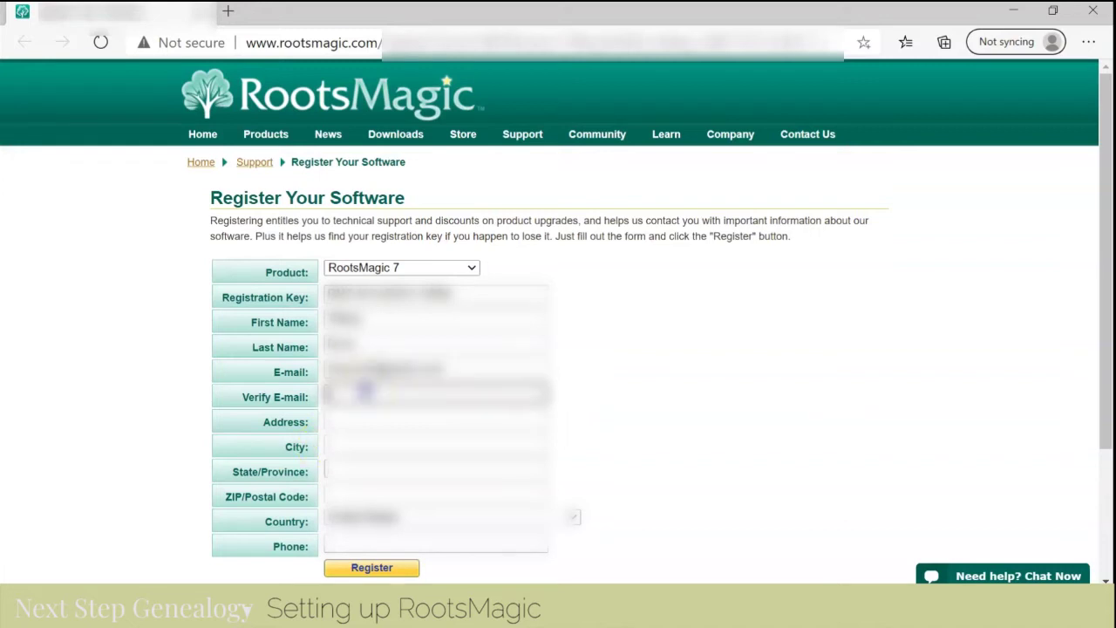
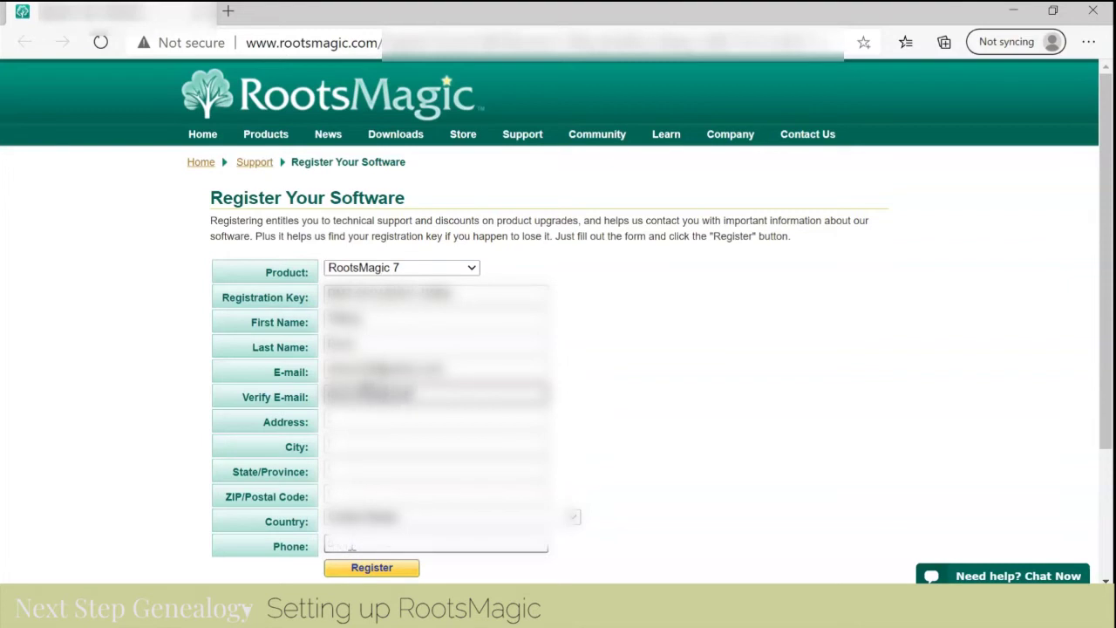
{"action": "left_click", "coordinate": [381, 570]}
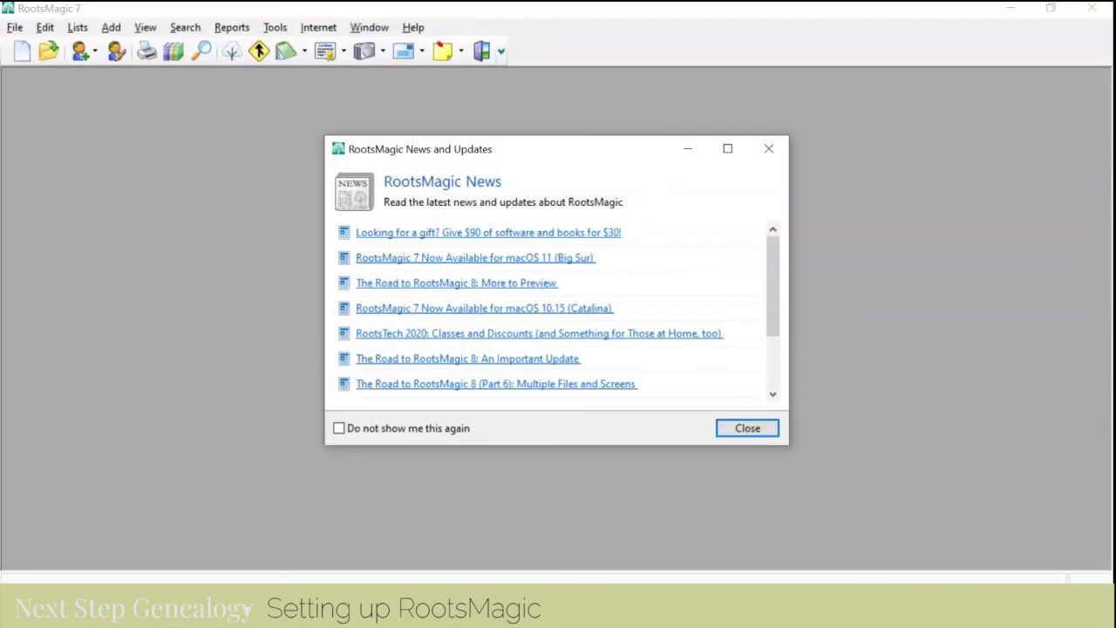
- Close the News and Welcome windows, run Help > Check For Updates, and dismiss the no-update message
{"action": "left_click", "coordinate": [743, 437]}
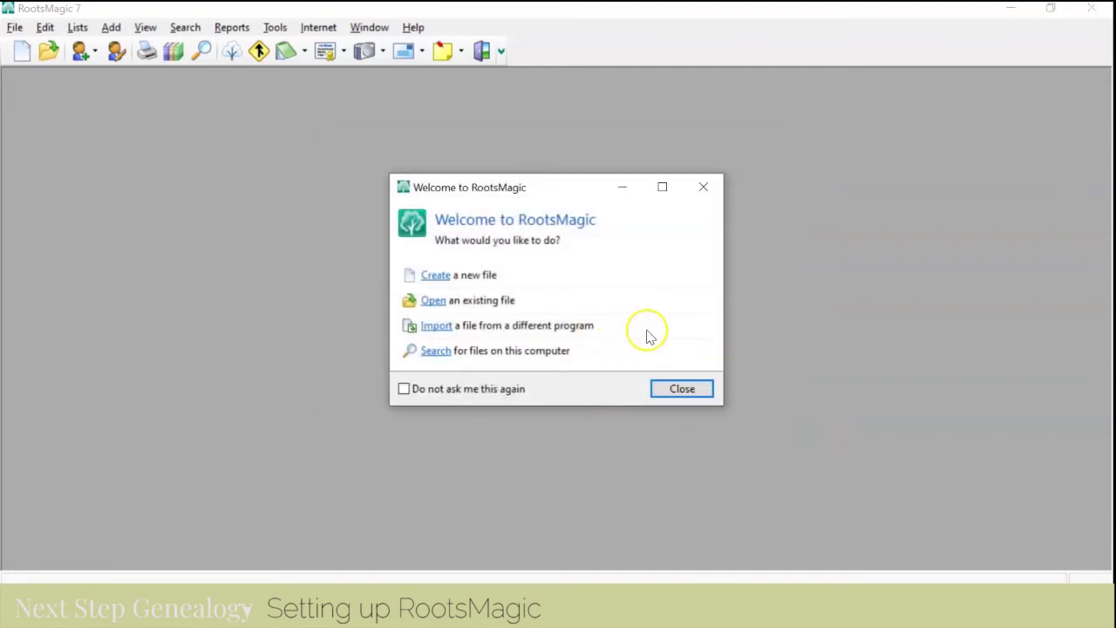
{"action": "left_click", "coordinate": [682, 390]}
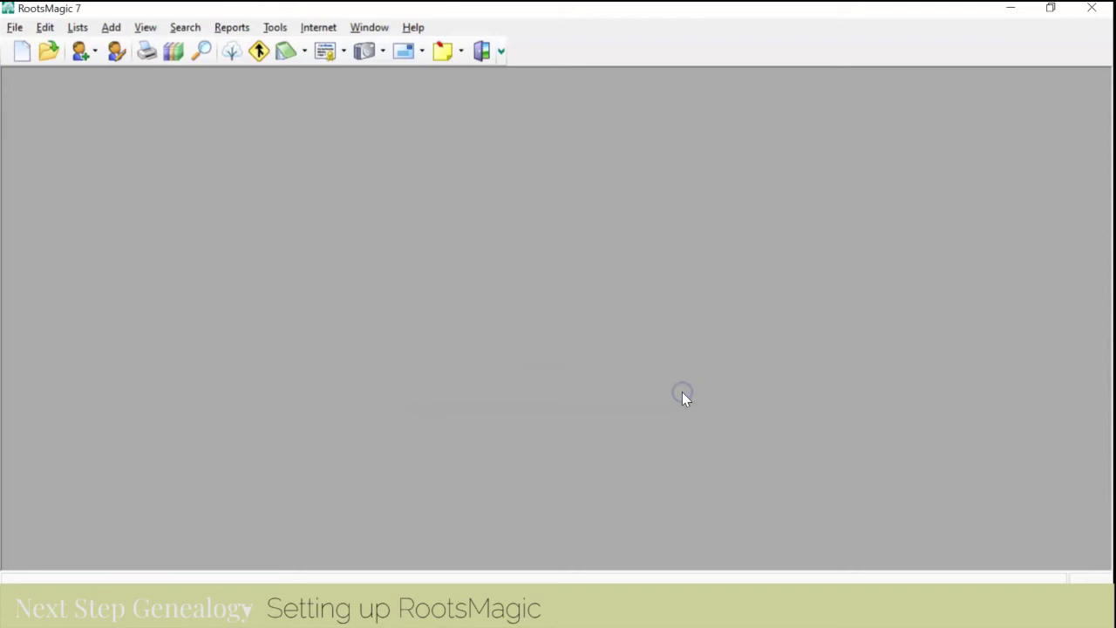
{"action": "left_click", "coordinate": [413, 27]}
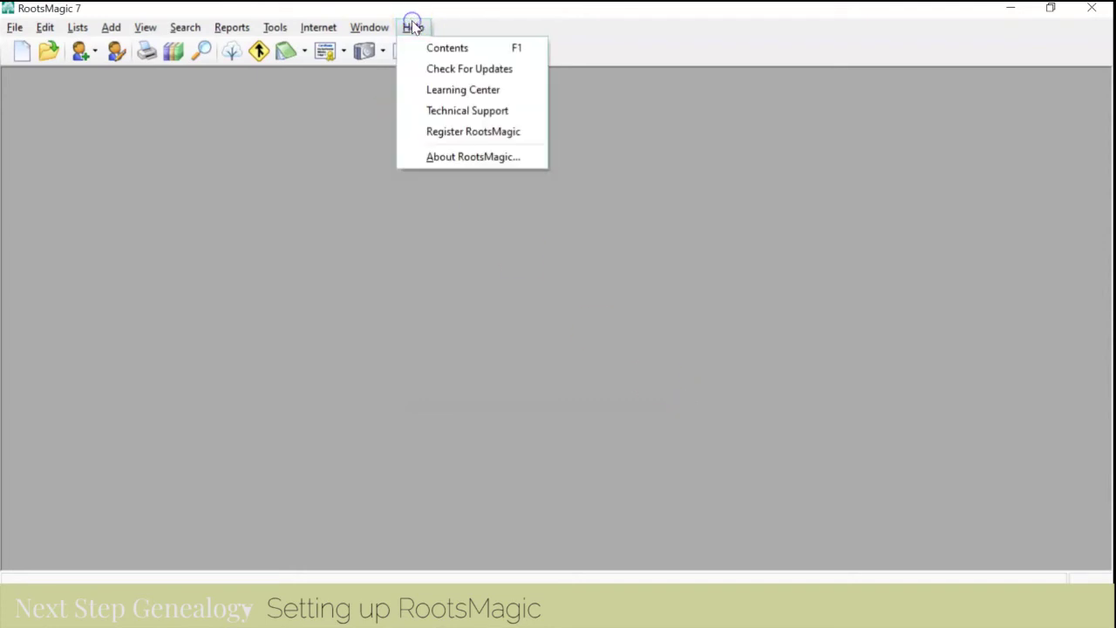
{"action": "left_click", "coordinate": [442, 69]}
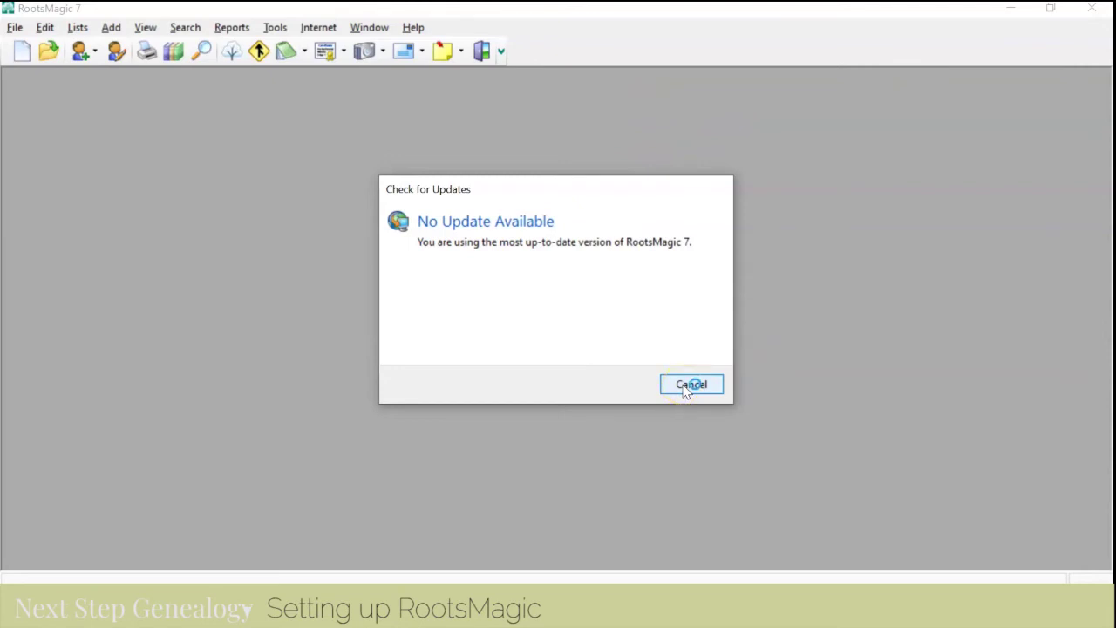
{"action": "left_click", "coordinate": [689, 386]}
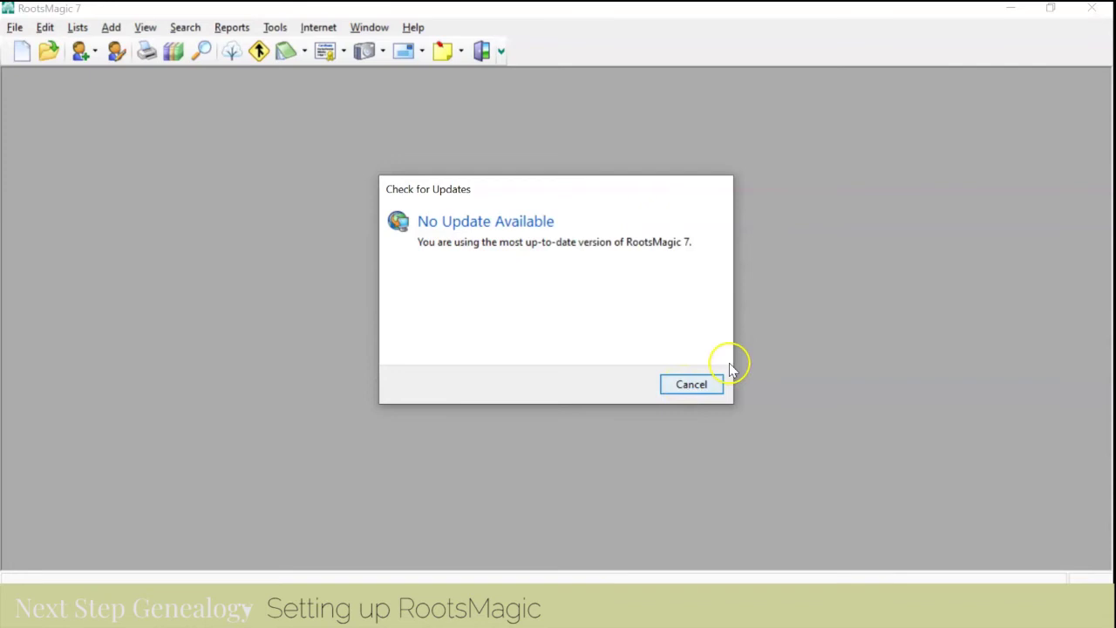
{"action": "left_click", "coordinate": [698, 387]}
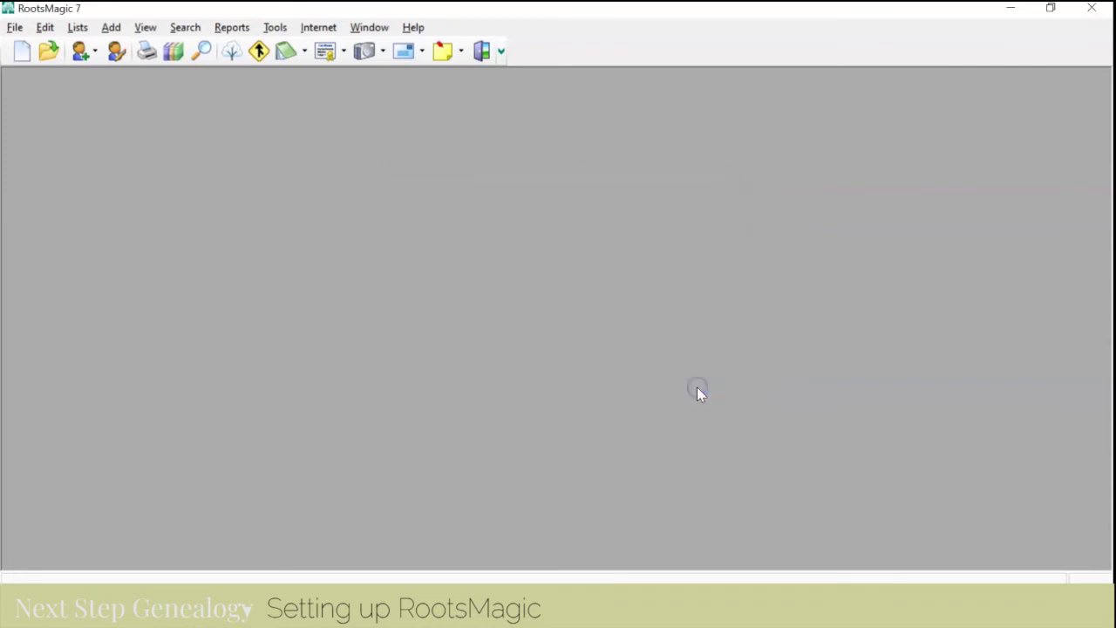
- Open File > Search for Files… with RootsMagic as the file type
{"action": "left_click", "coordinate": [15, 27]}
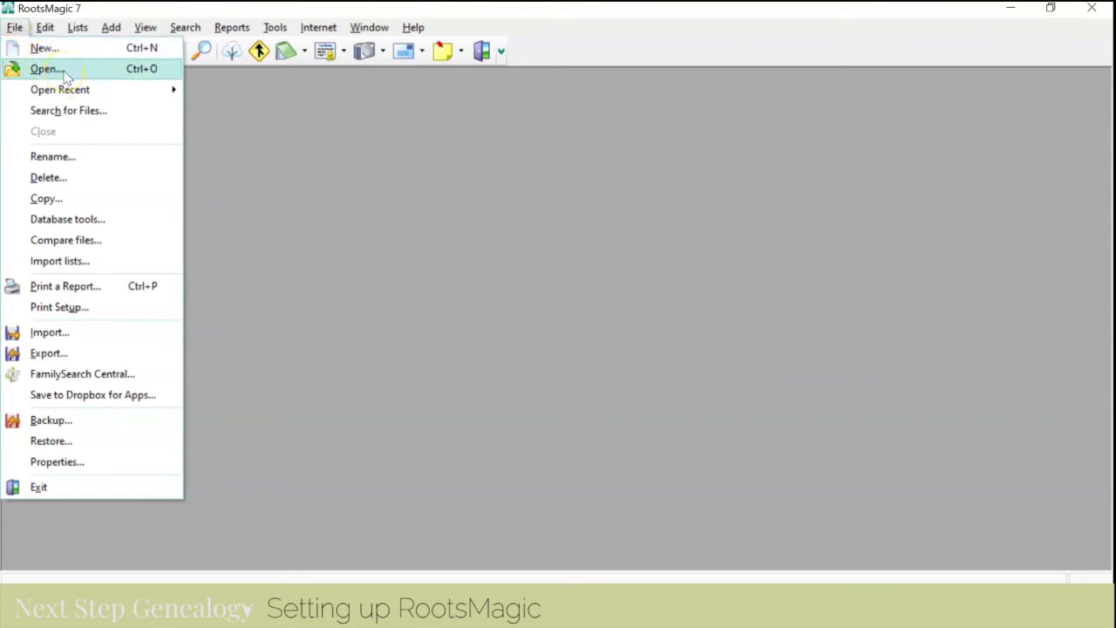
{"action": "left_click", "coordinate": [83, 112]}
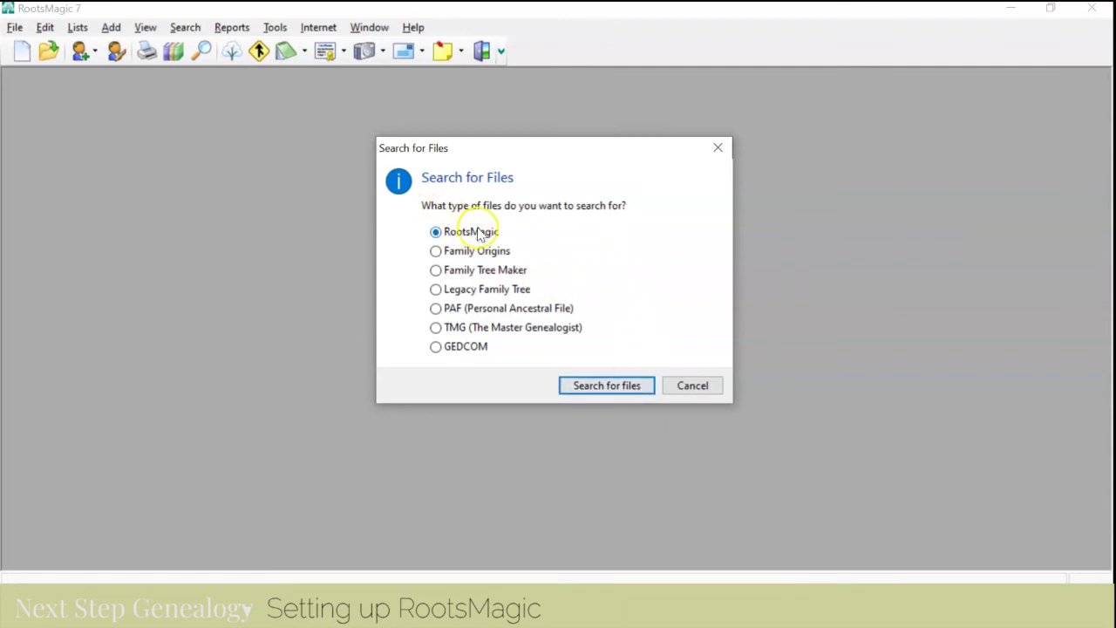
- Search the computer for RootsMagic files and scroll through the list of family-tree files found
{"action": "left_click", "coordinate": [600, 386]}
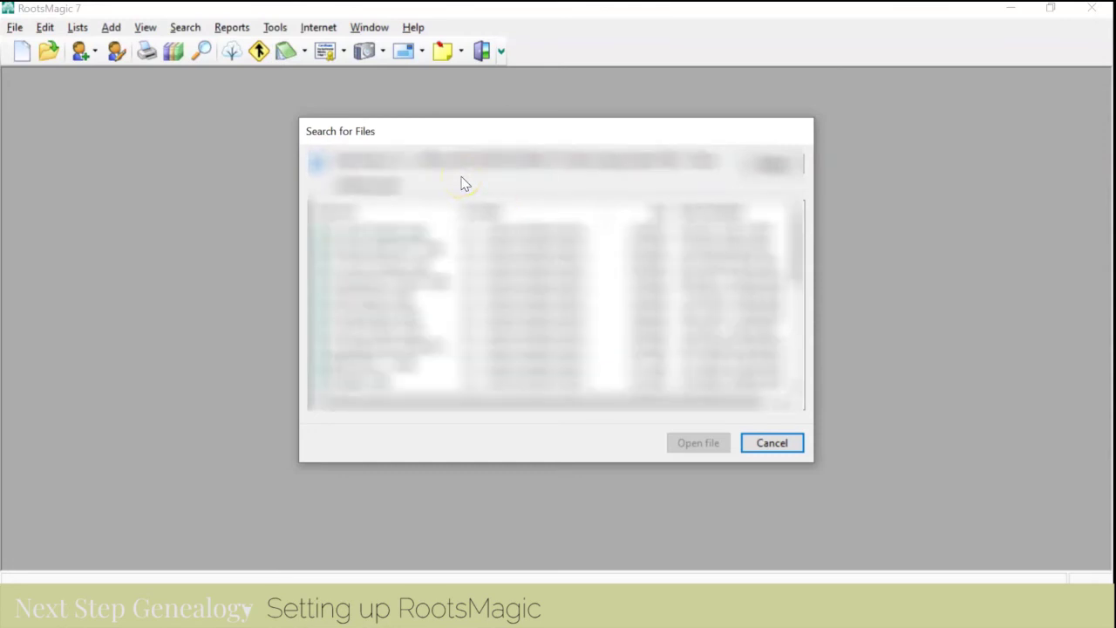
{"action": "left_click", "coordinate": [461, 187]}
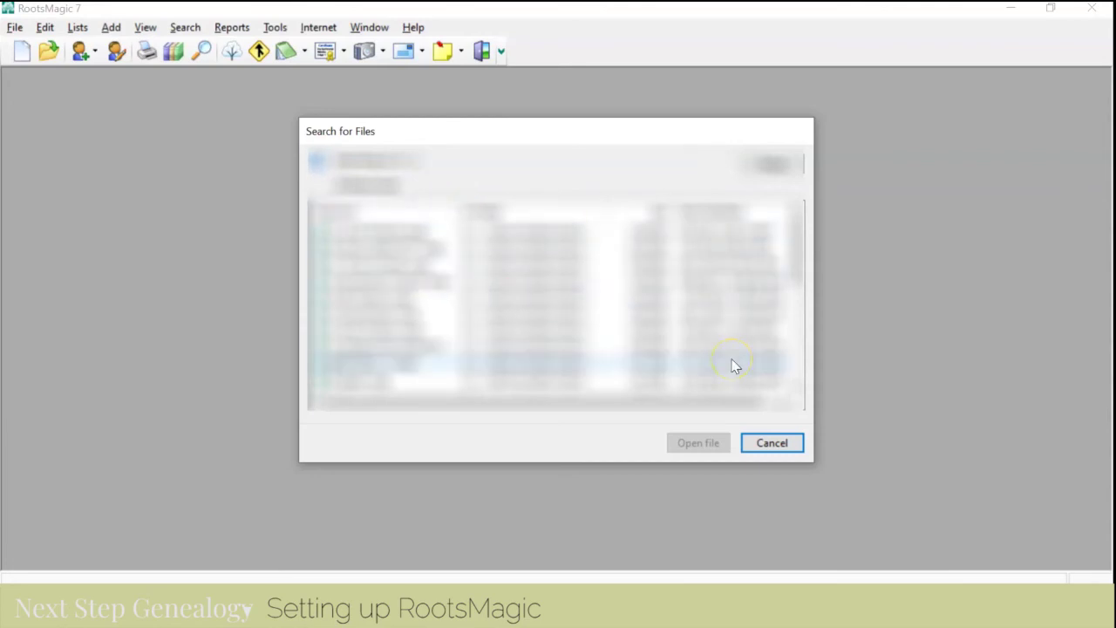
{"action": "left_click", "coordinate": [798, 387]}
{"action": "left_click", "coordinate": [797, 388]}
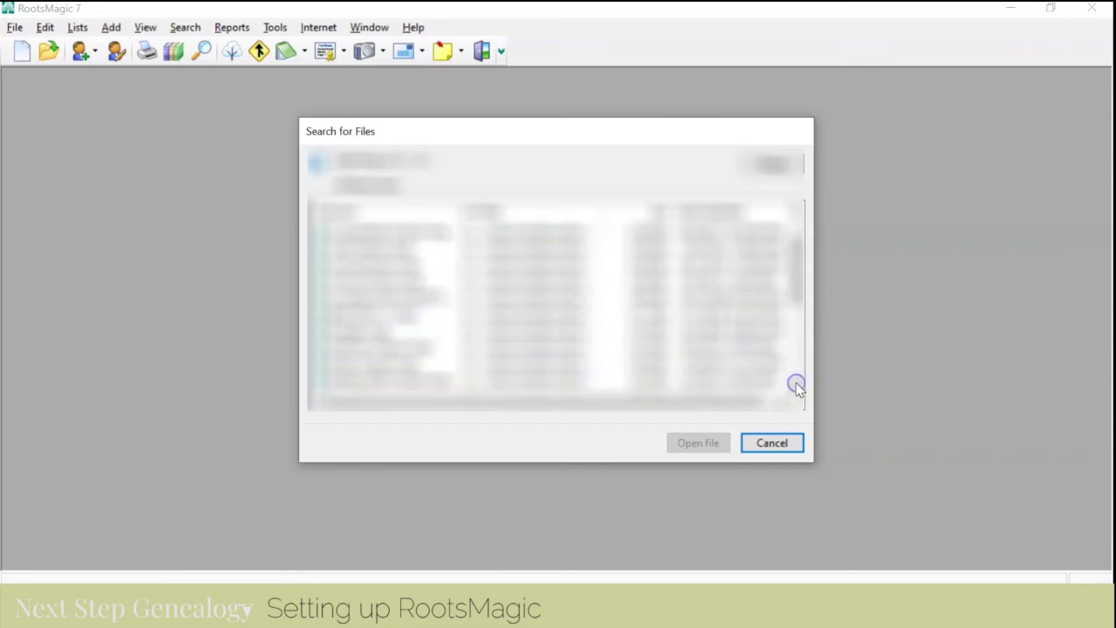
{"action": "left_click", "coordinate": [797, 388]}
{"action": "left_click", "coordinate": [797, 388]}
{"action": "left_click", "coordinate": [797, 387]}
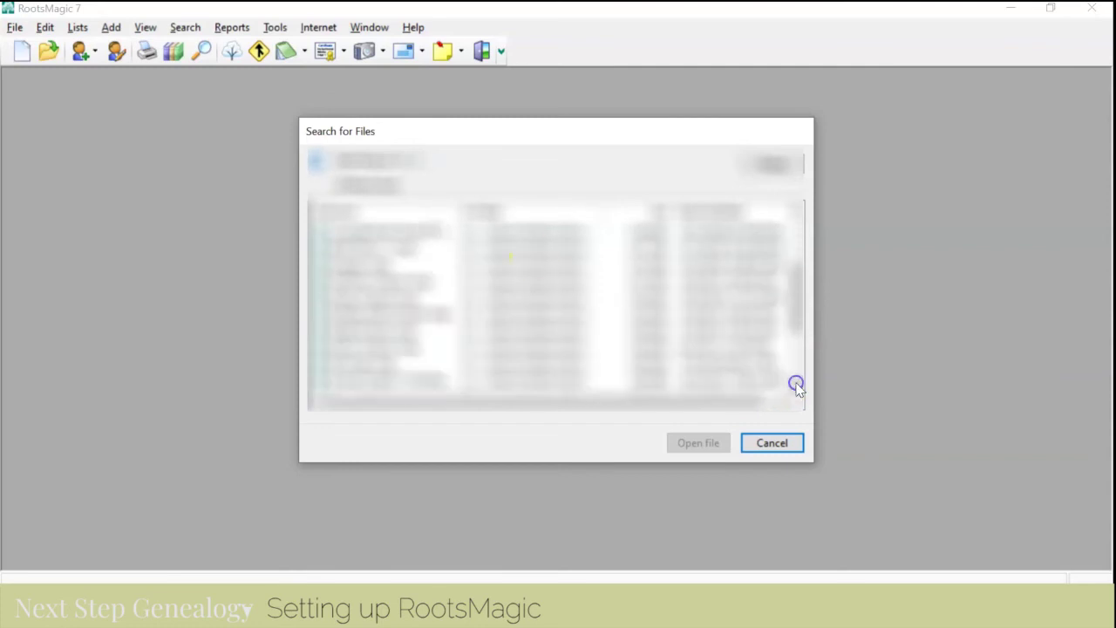
{"action": "left_click", "coordinate": [797, 387]}
{"action": "left_click", "coordinate": [797, 388]}
{"action": "left_click", "coordinate": [797, 387]}
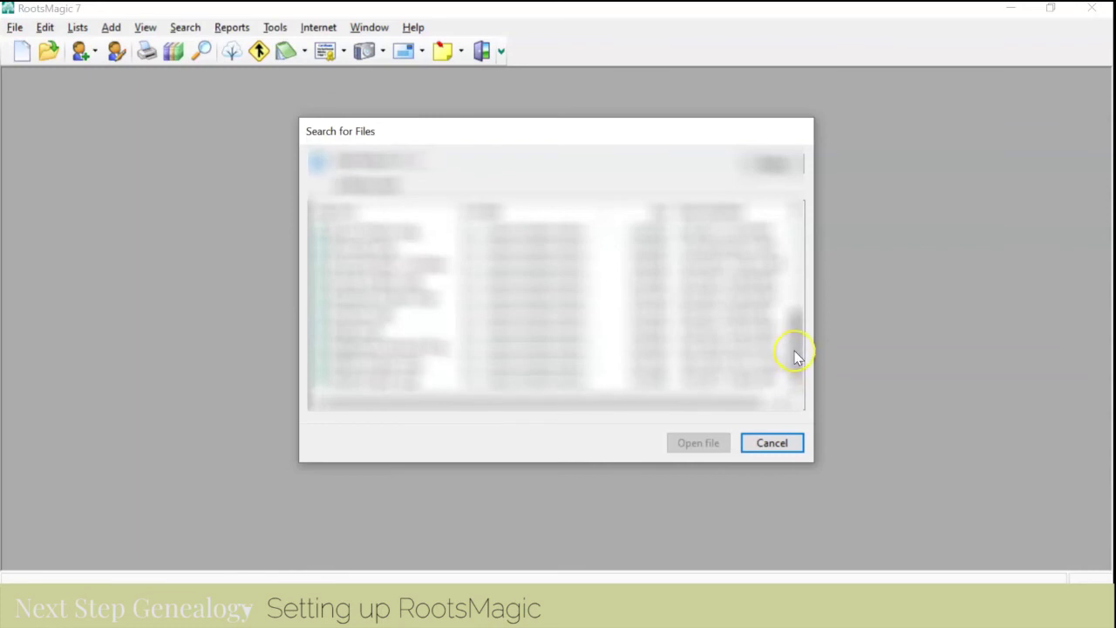
{"action": "left_click", "coordinate": [795, 351]}
{"action": "left_click_drag", "start_coordinate": [795, 352], "coordinate": [787, 234]}
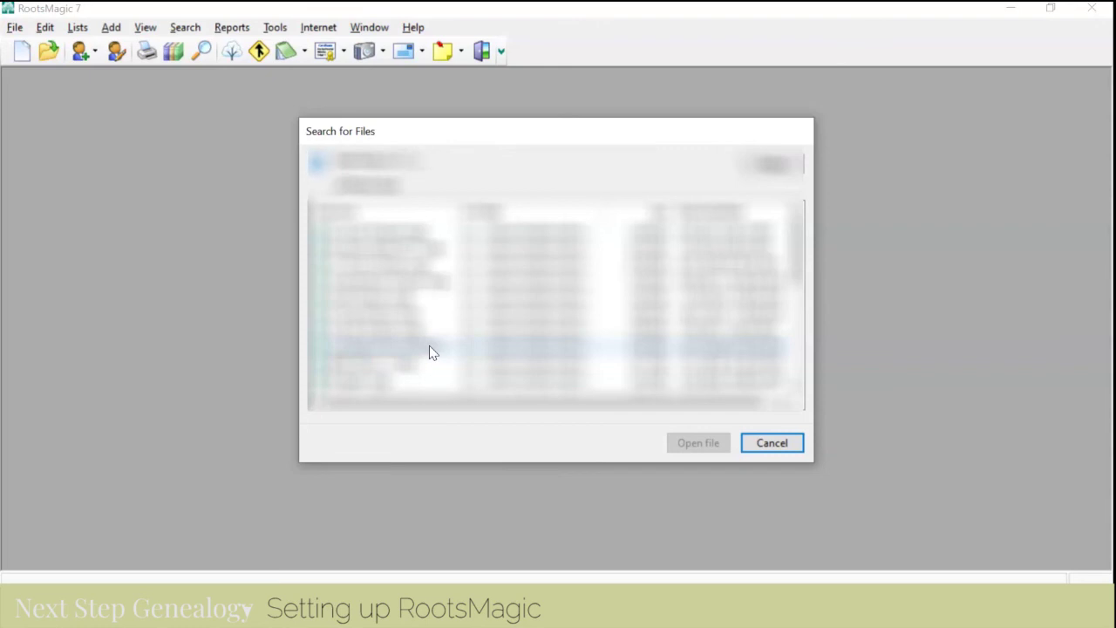
- Select the found family-tree file in the results and open it
{"action": "left_click", "coordinate": [429, 347]}
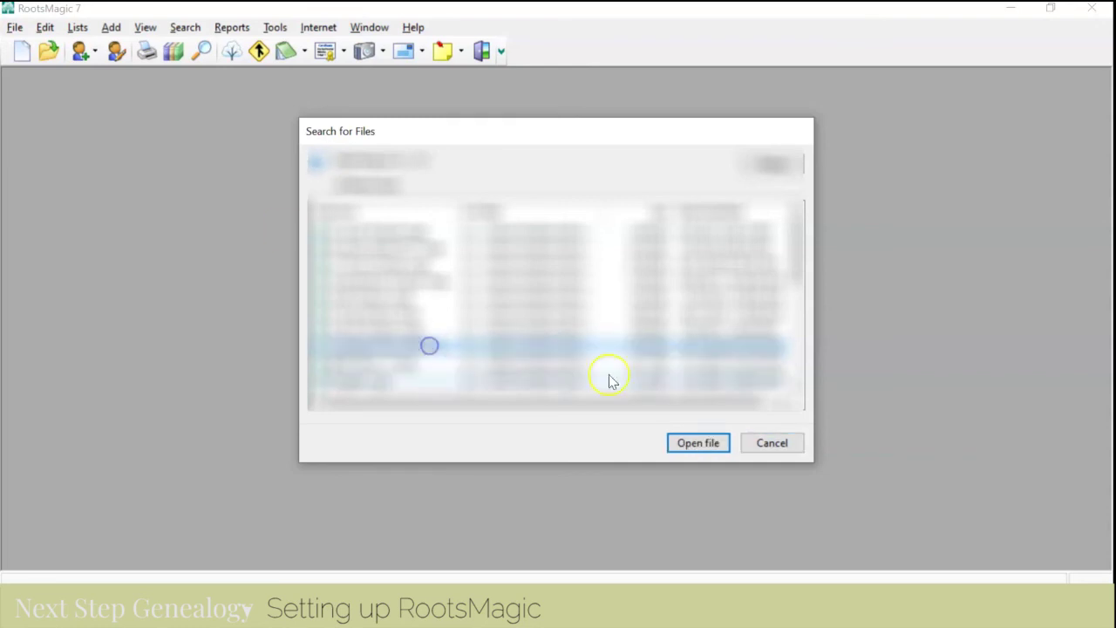
{"action": "left_click", "coordinate": [698, 444]}
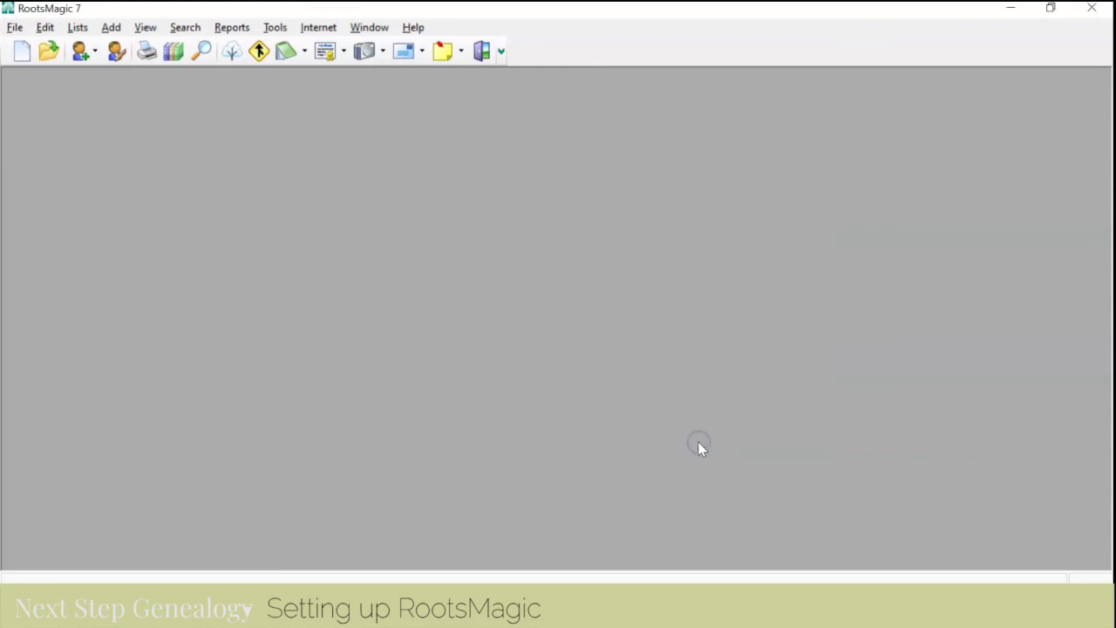